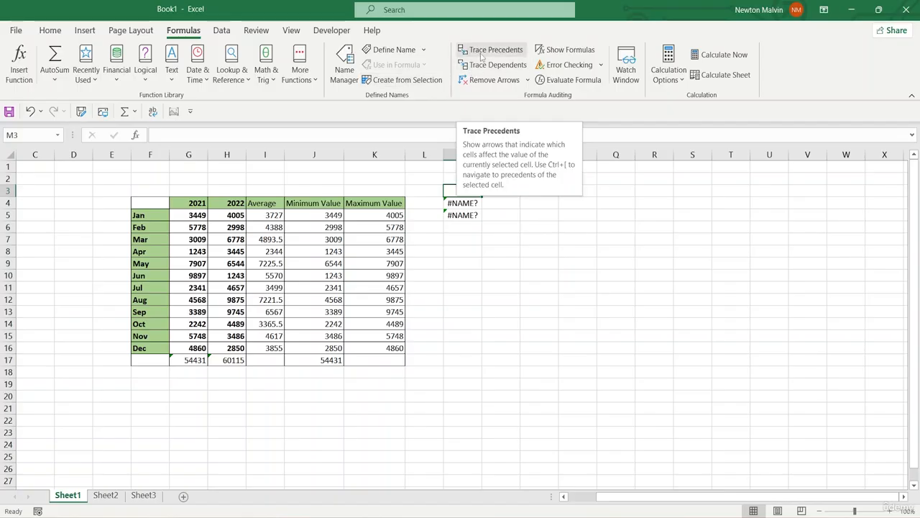
- Examine the formulas behind the two #NAME? errors in cells M4 and M5
left_click(457, 208)
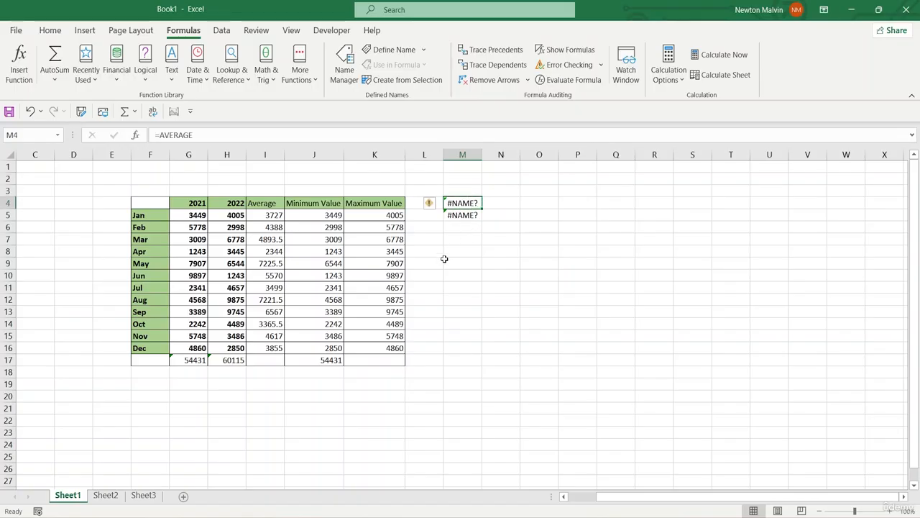
double_click(476, 204)
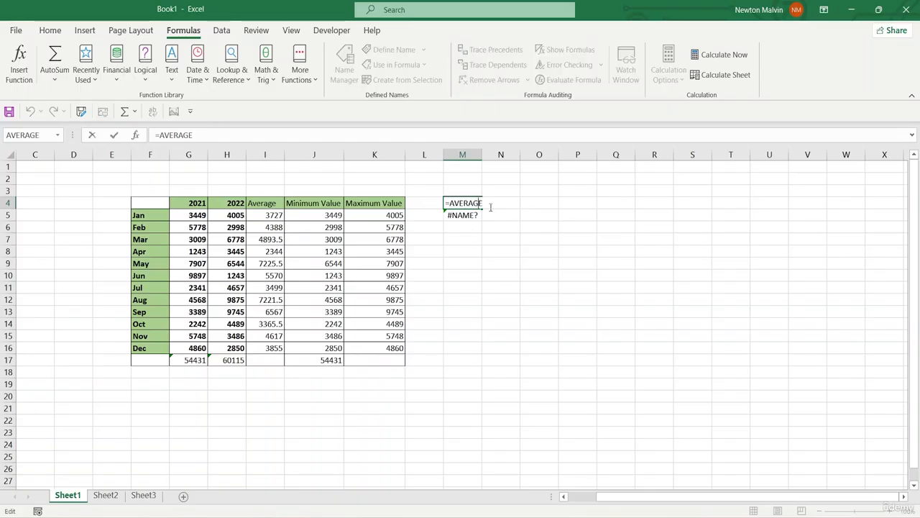
left_click(466, 216)
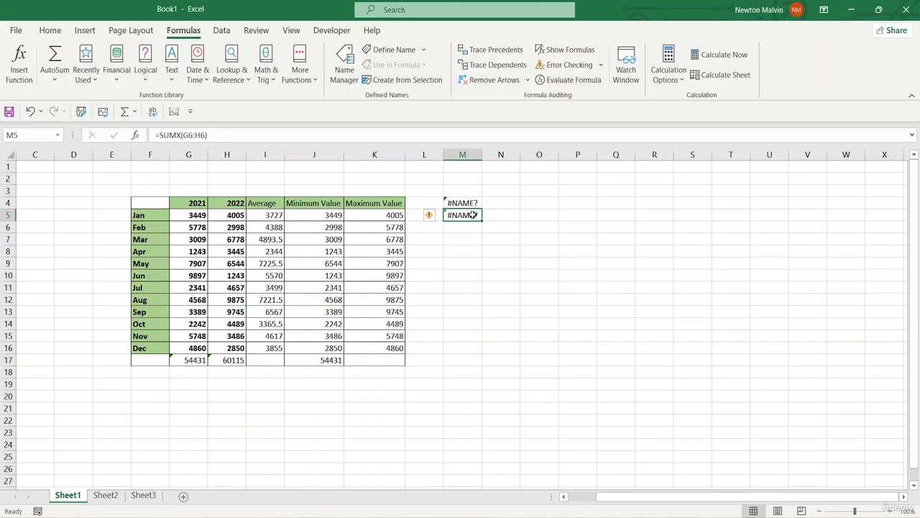
double_click(475, 216)
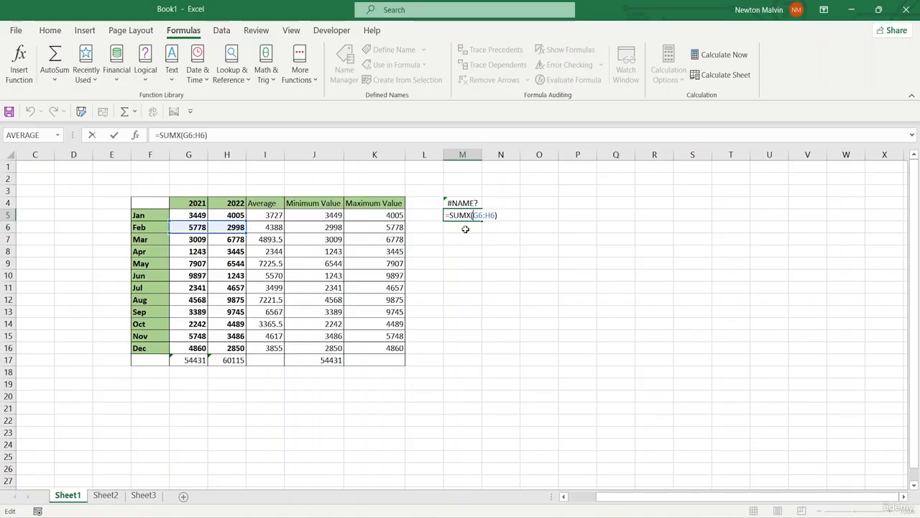
key("Return")
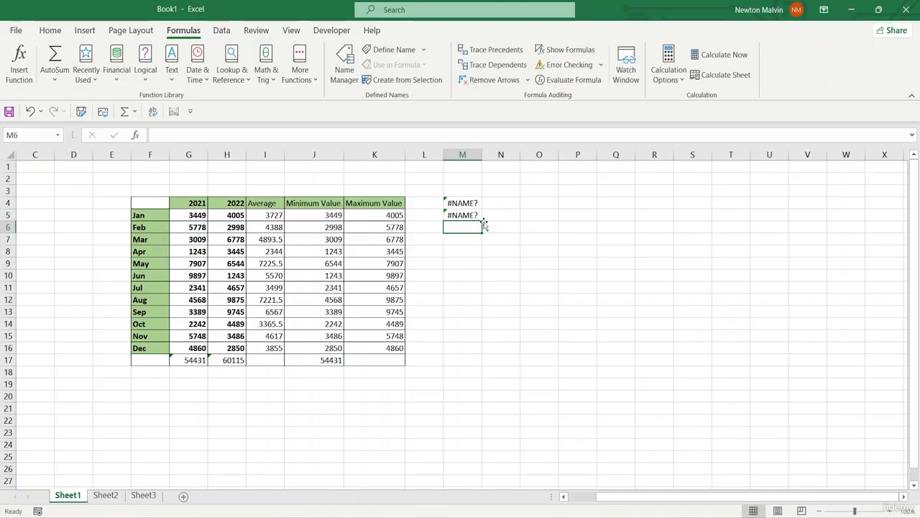
left_click(463, 217)
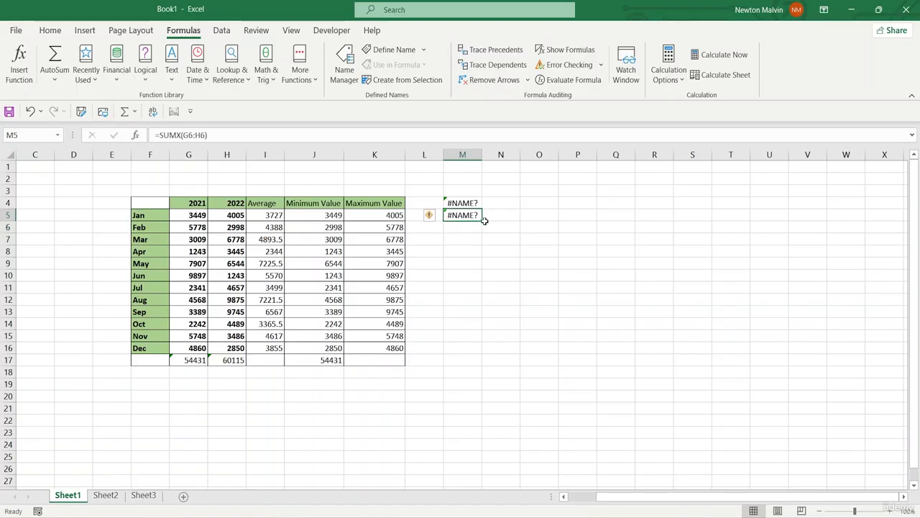
double_click(475, 216)
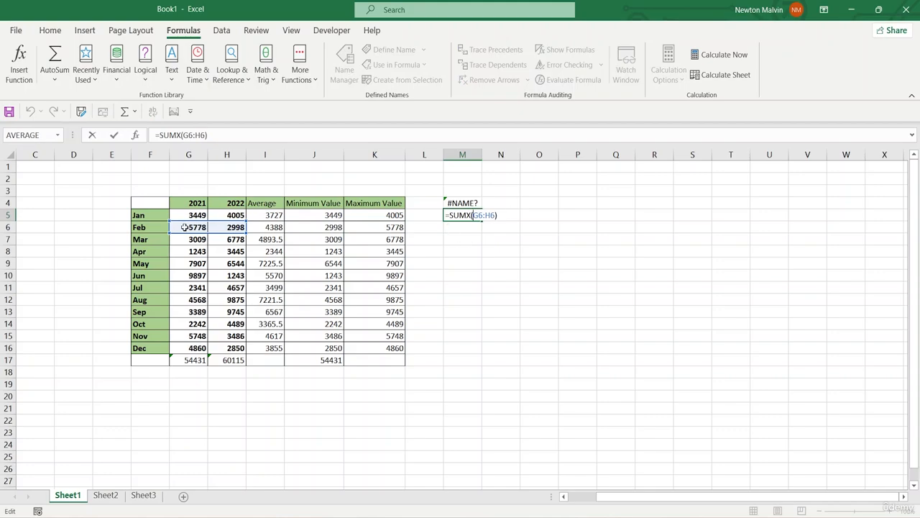
left_click(527, 219)
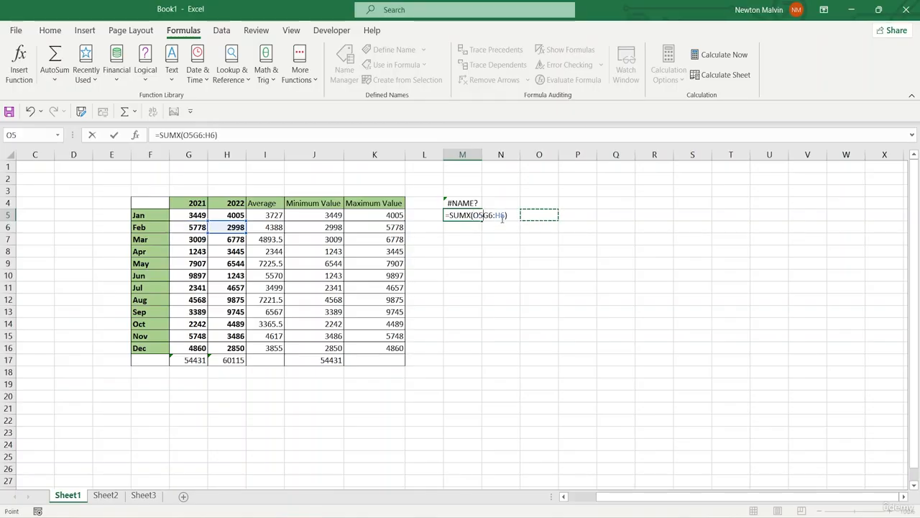
key("BackSpace")
key("BackSpace")
key("Return")
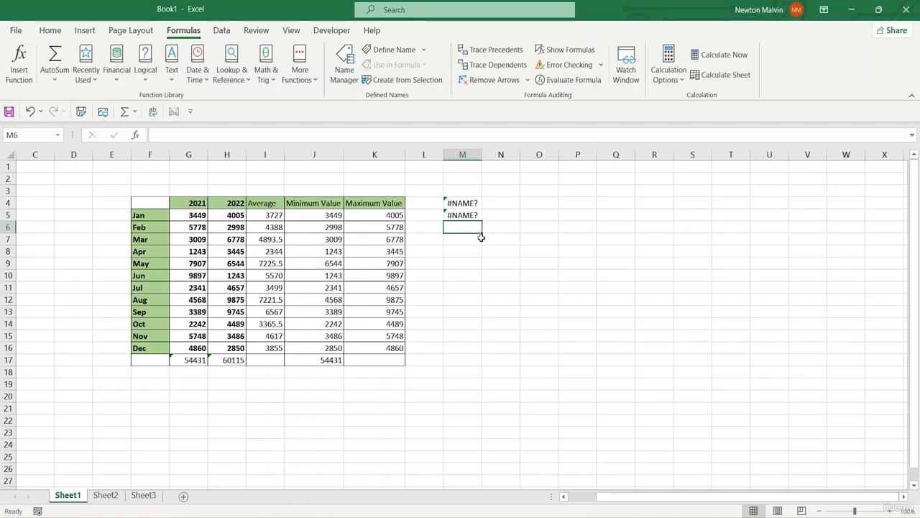
- Try to trace the precedents of the malformed formula in cell M5
left_click(462, 215)
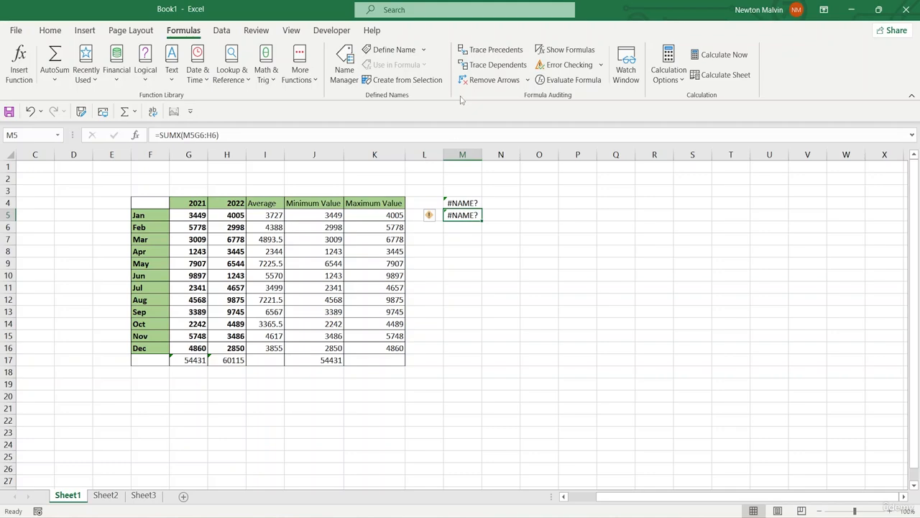
left_click(496, 49)
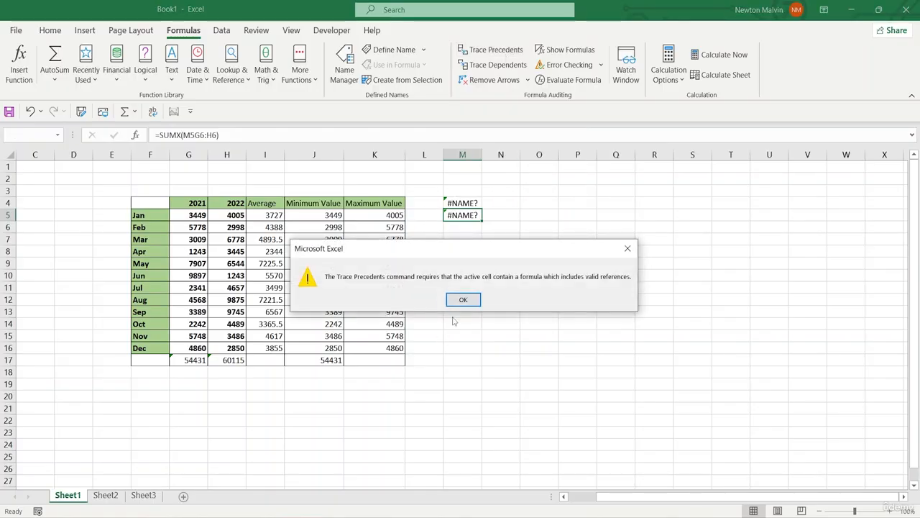
left_click(460, 301)
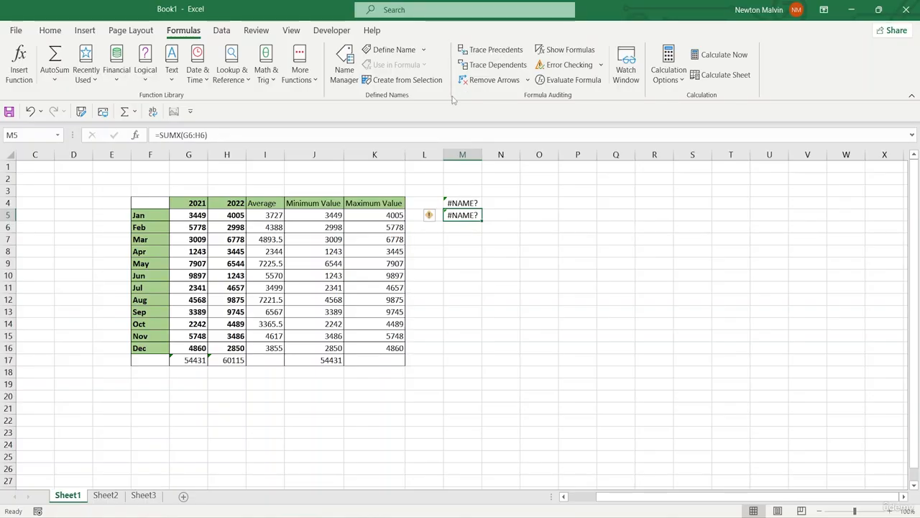
- Trace the precedents of cell M5, clearing and redrawing the arrows once, and check the cell for dependents
left_click(474, 54)
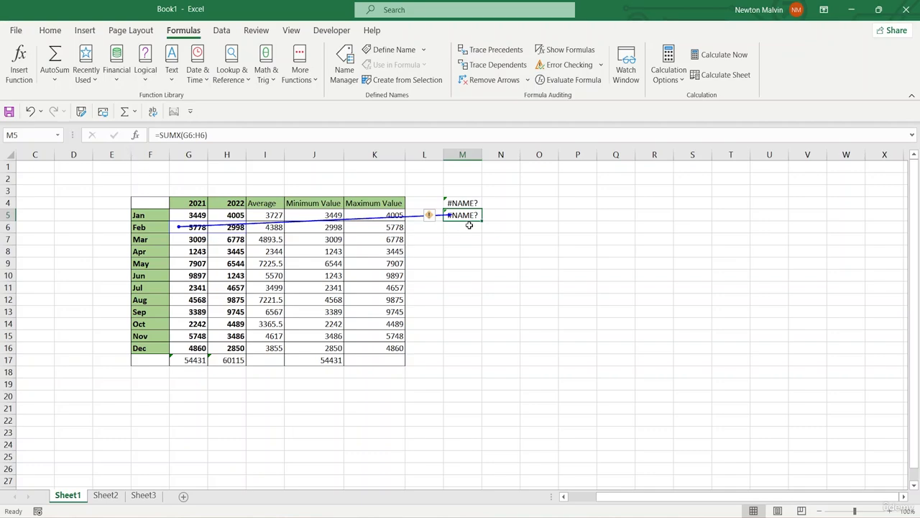
left_click(484, 81)
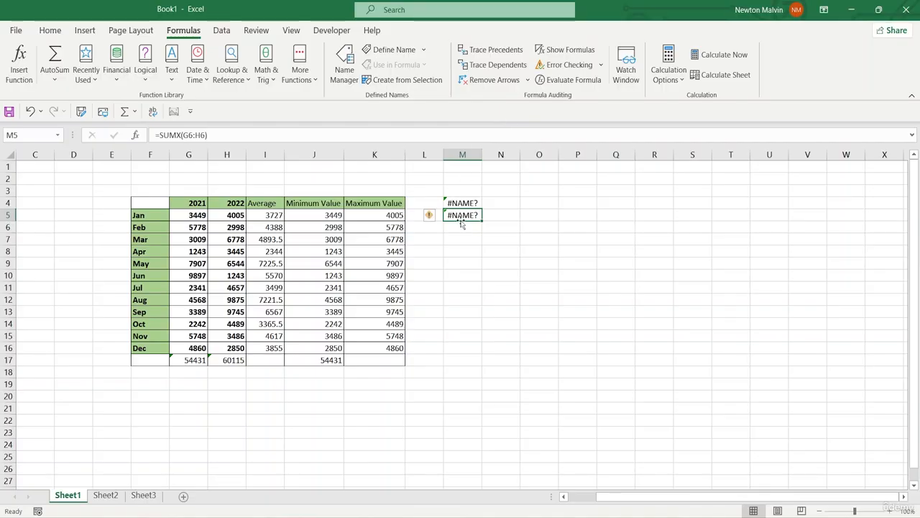
left_click(479, 49)
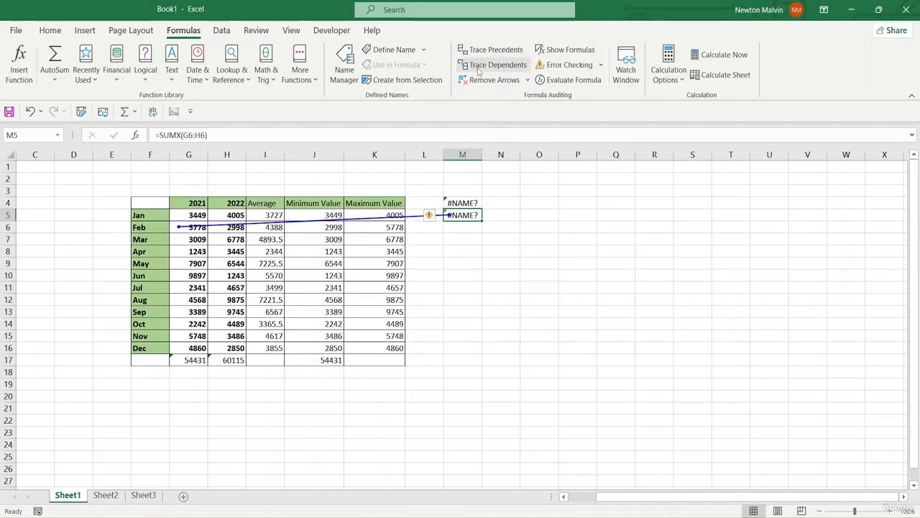
left_click(479, 65)
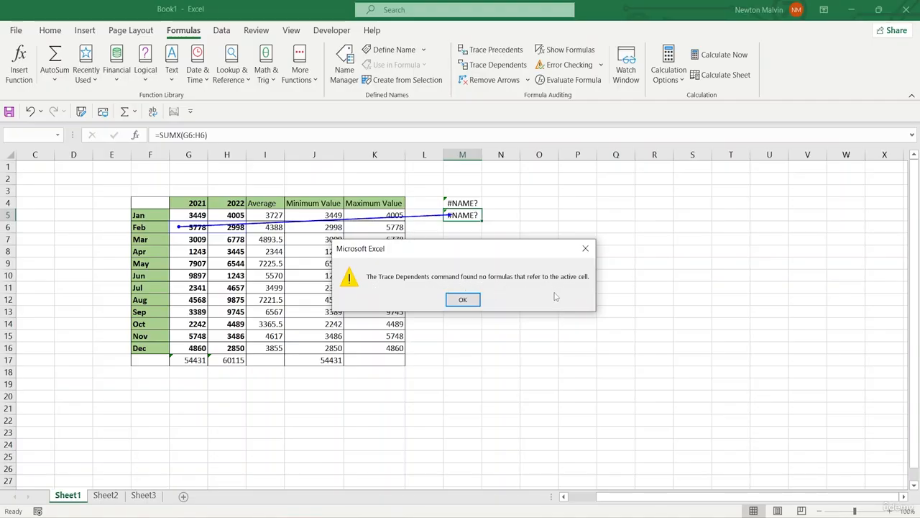
left_click(469, 300)
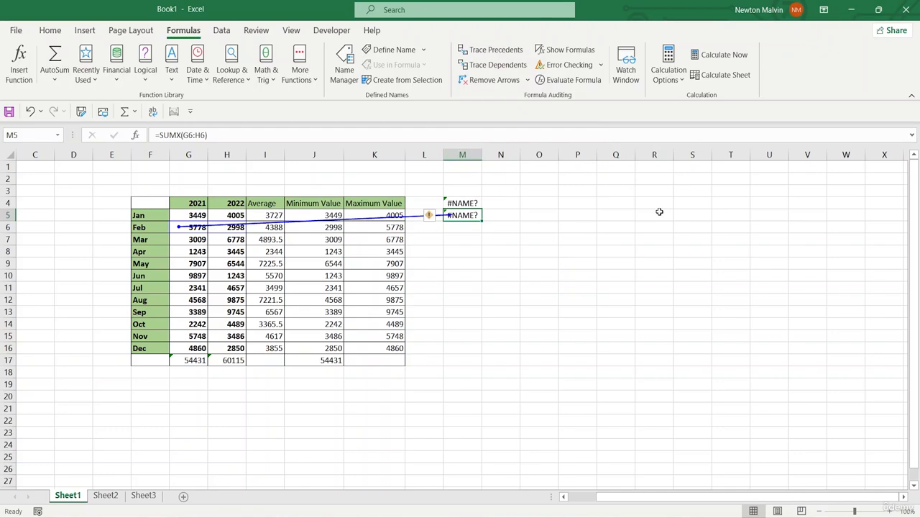
- Display the sheet's formulas instead of their results, examine them across to column M, and return to showing values
left_click(512, 215)
left_click(472, 223)
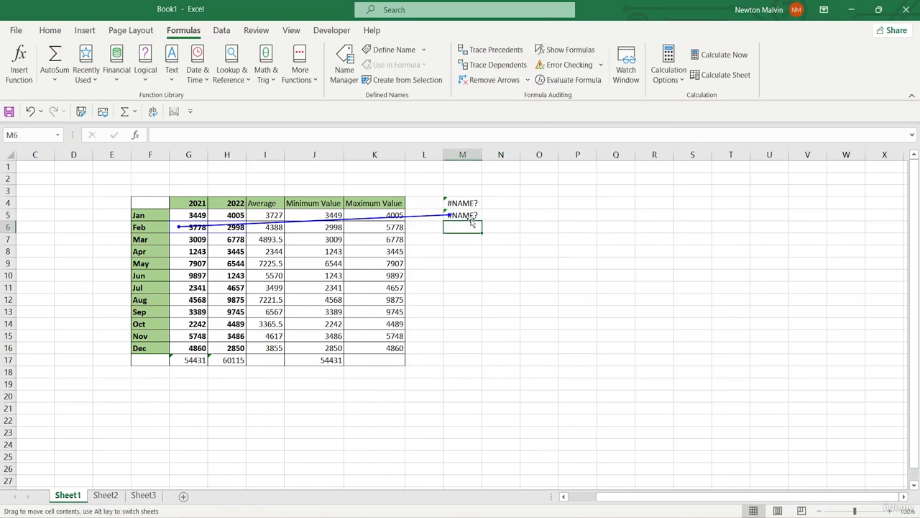
left_click(471, 215)
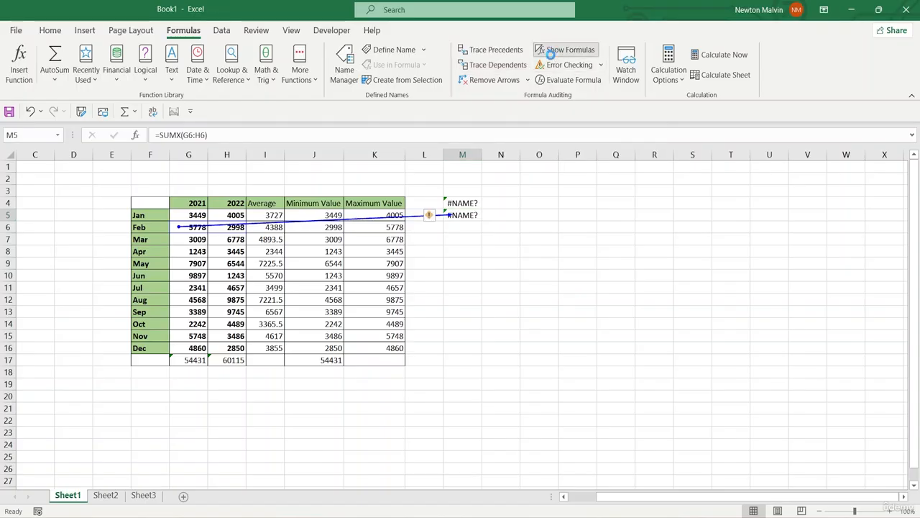
left_click(565, 50)
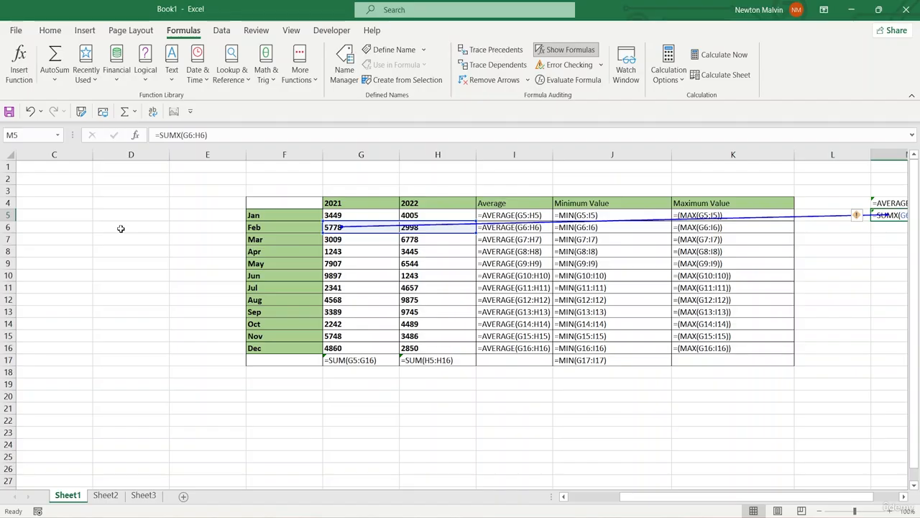
left_click_drag(657, 501, 681, 502)
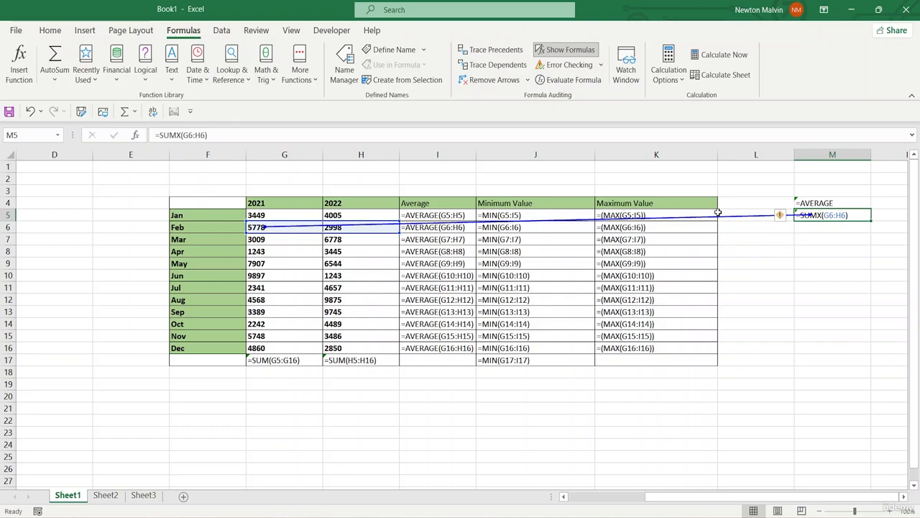
left_click(550, 52)
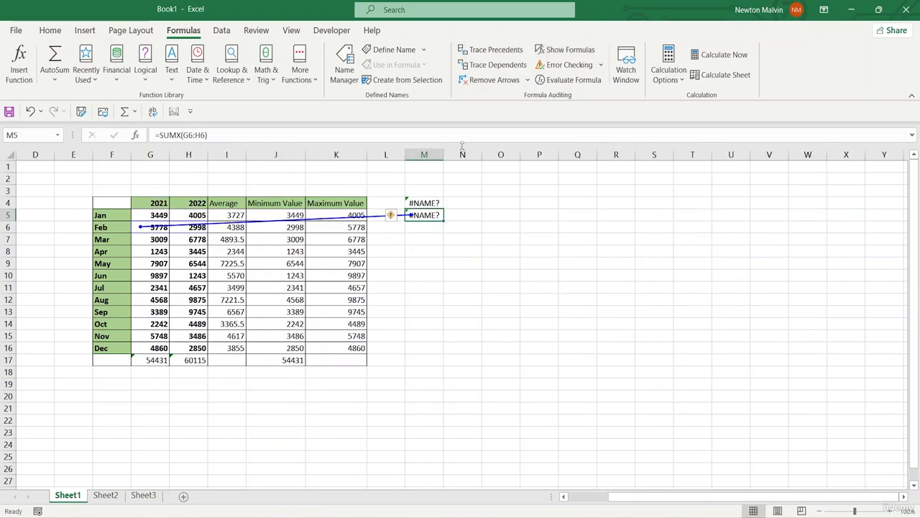
left_click(568, 53)
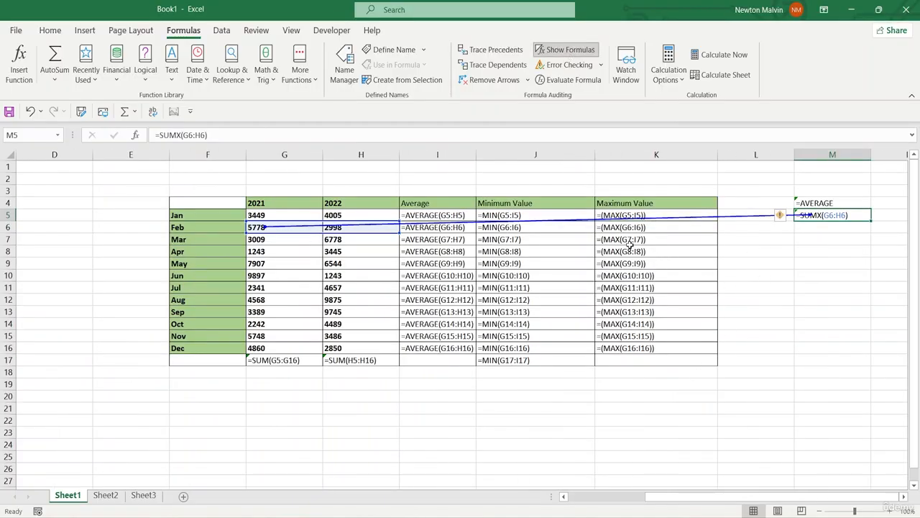
left_click(570, 52)
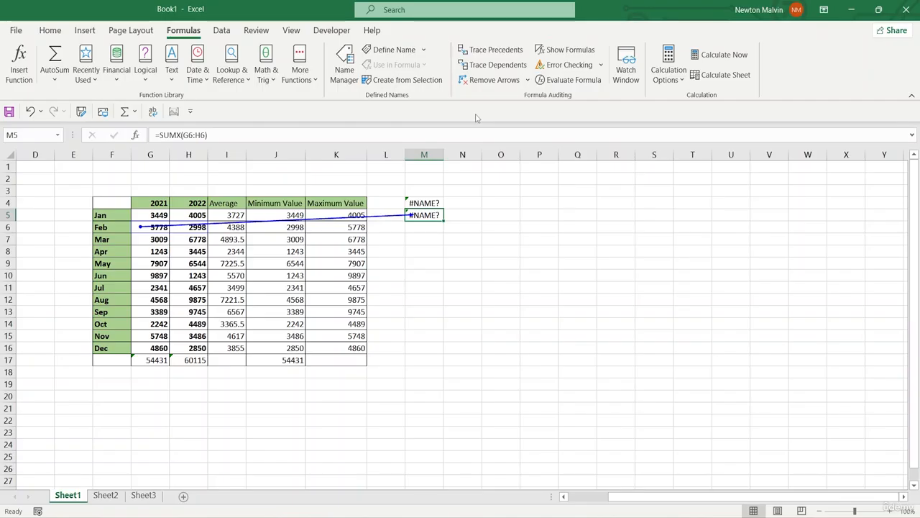
- Run Error Checking on cell M5, open the help on its error, and close the check
left_click(560, 68)
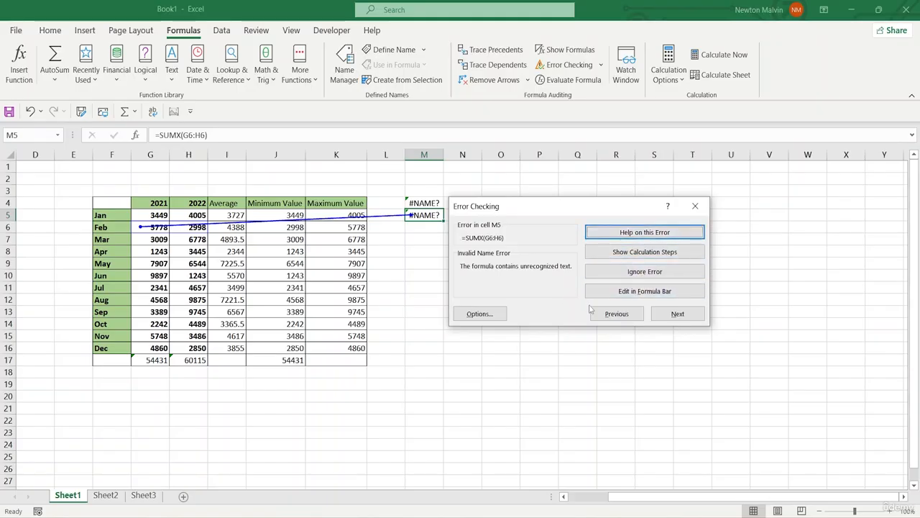
left_click(637, 235)
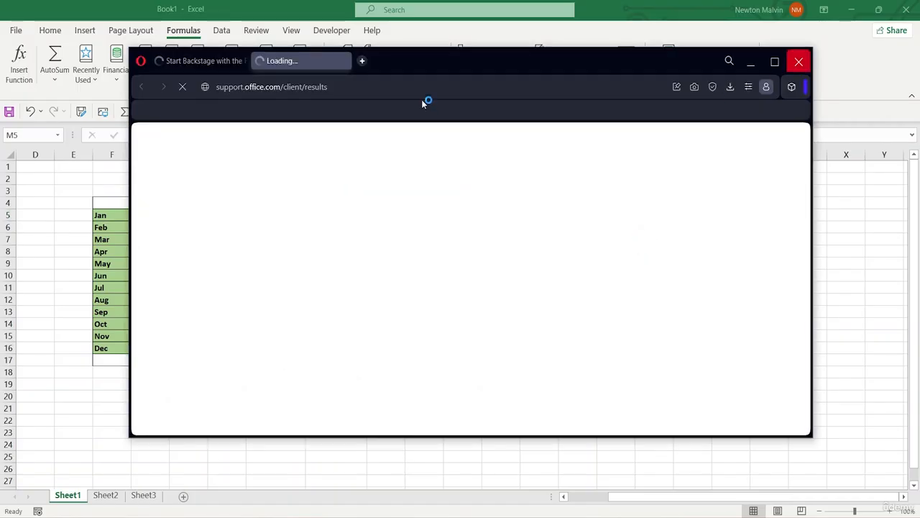
left_click(527, 285)
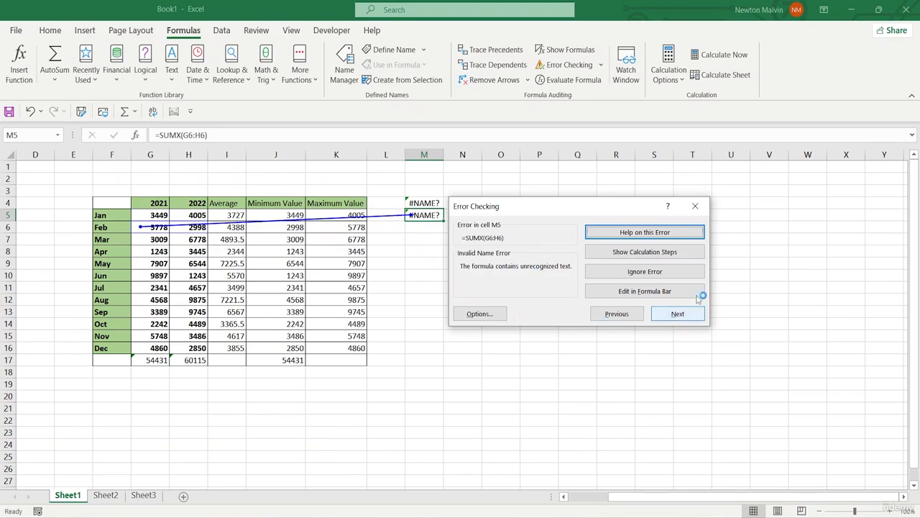
left_click(696, 209)
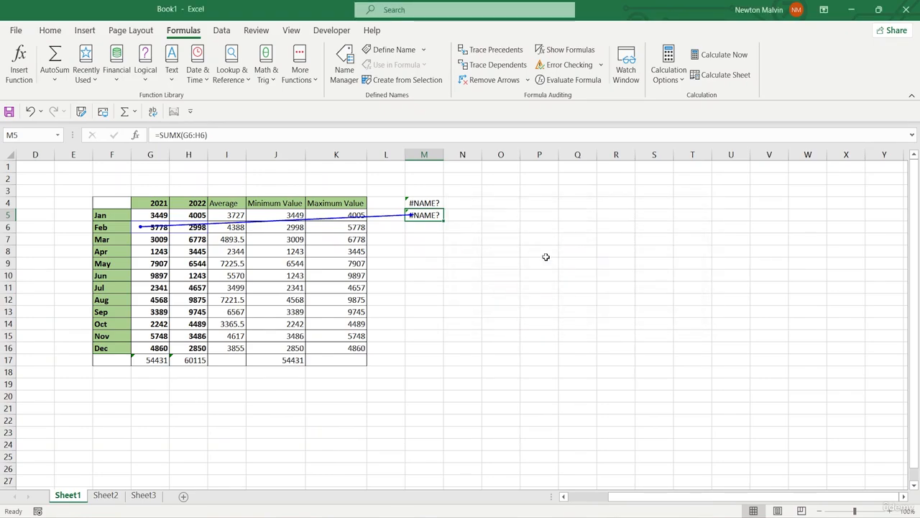
- Correct the misspelled function in cell M5 so the formula is =SUM(G6:H6)
double_click(430, 215)
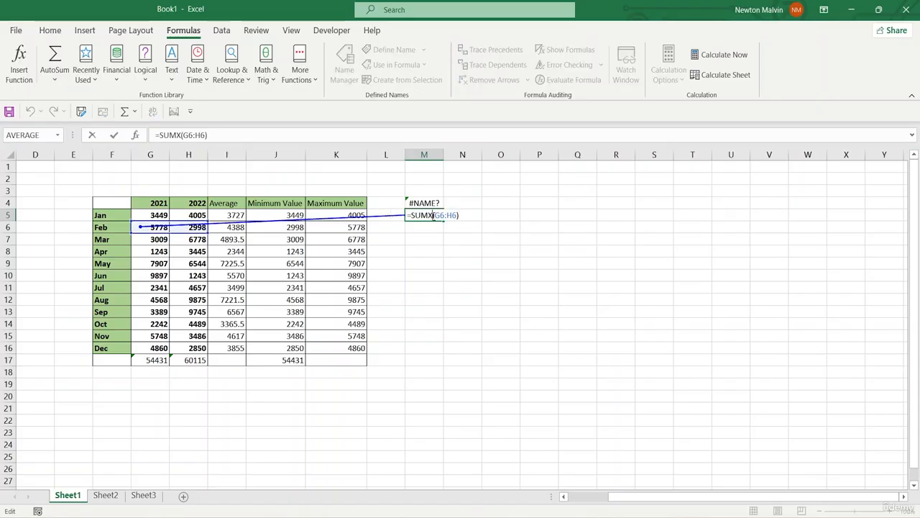
key("BackSpace")
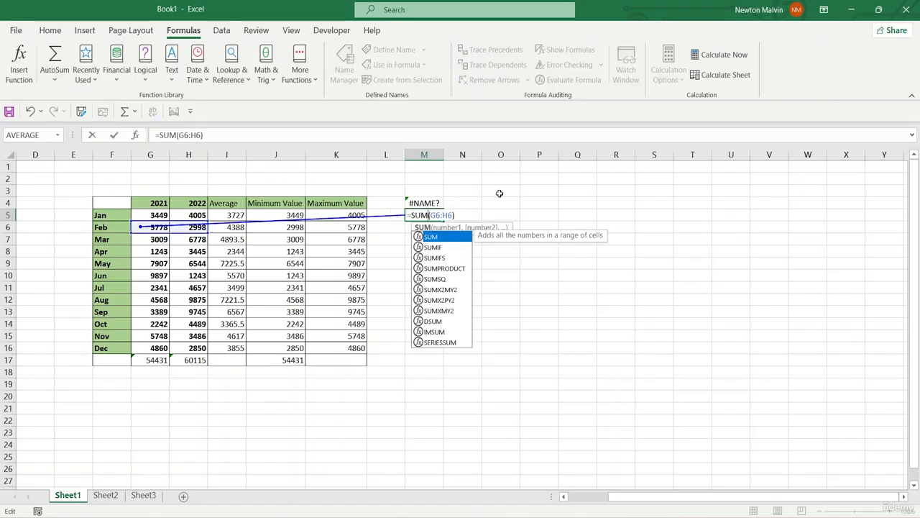
key("Return")
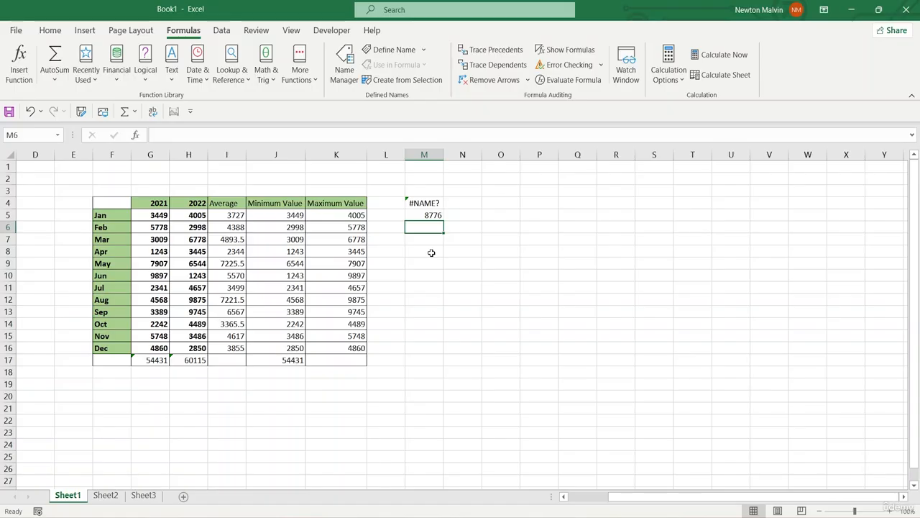
- Run Error Checking again from cell M5, examine the error reported for cell G17, and close the check
left_click(428, 217)
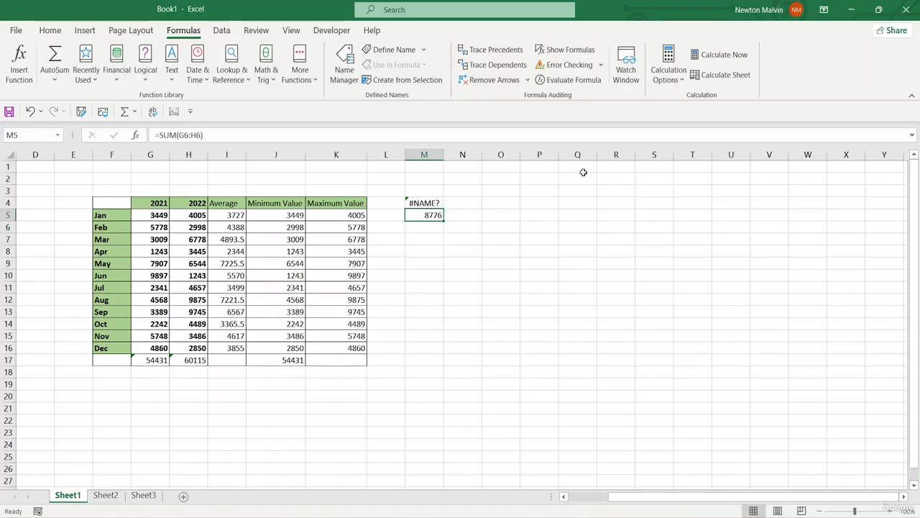
left_click(564, 64)
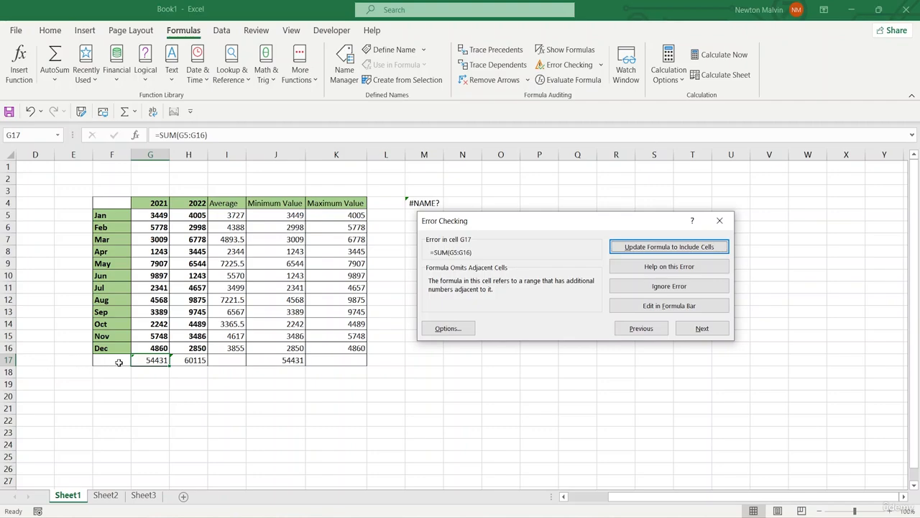
left_click(162, 365)
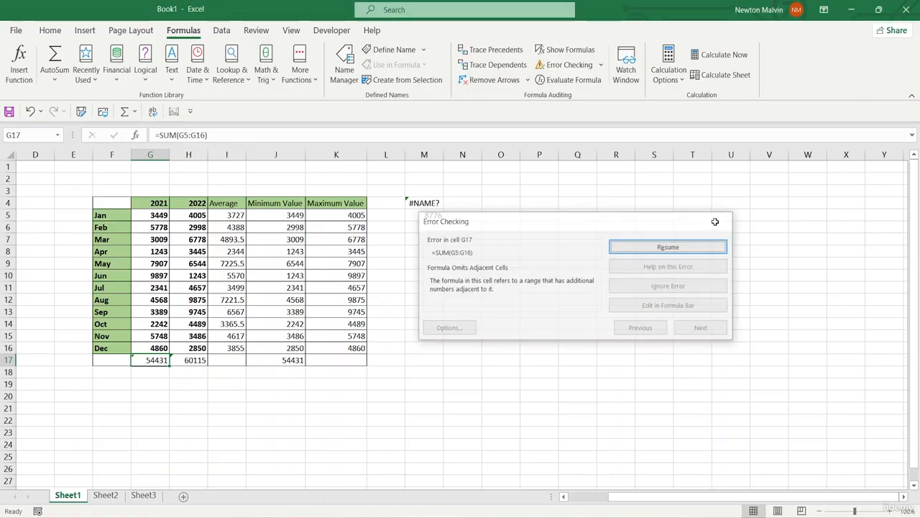
left_click(720, 220)
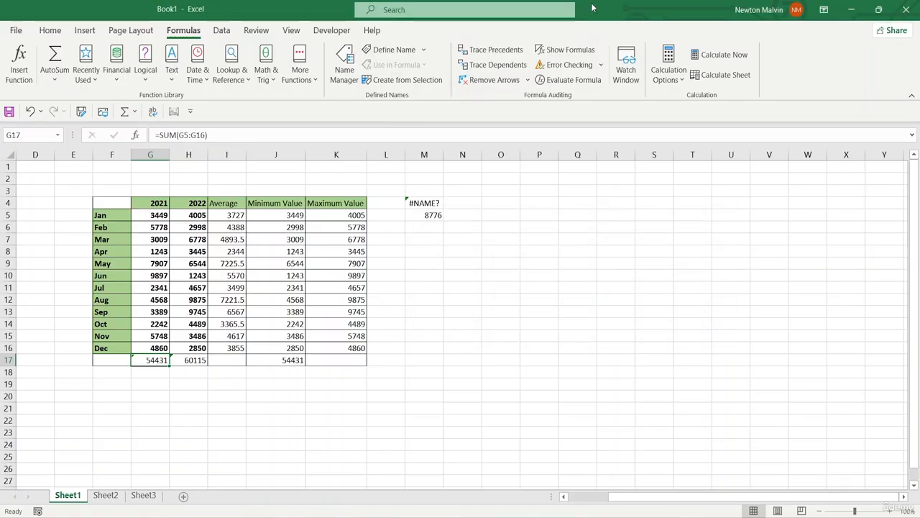